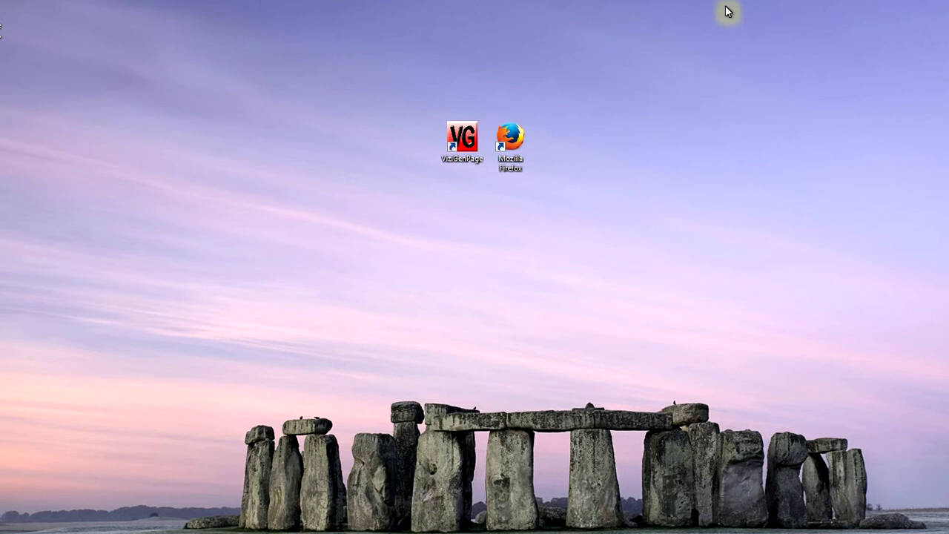
Launch ViziGen-Page and open the project file KGSR_081.vgp from the ViziGen-Page Training Course folder
double_click(467, 138)
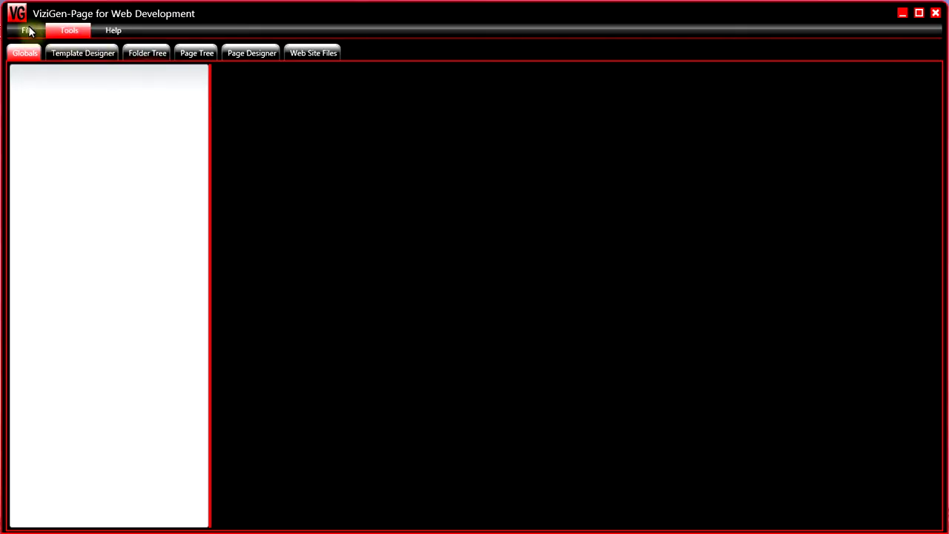
left_click(26, 29)
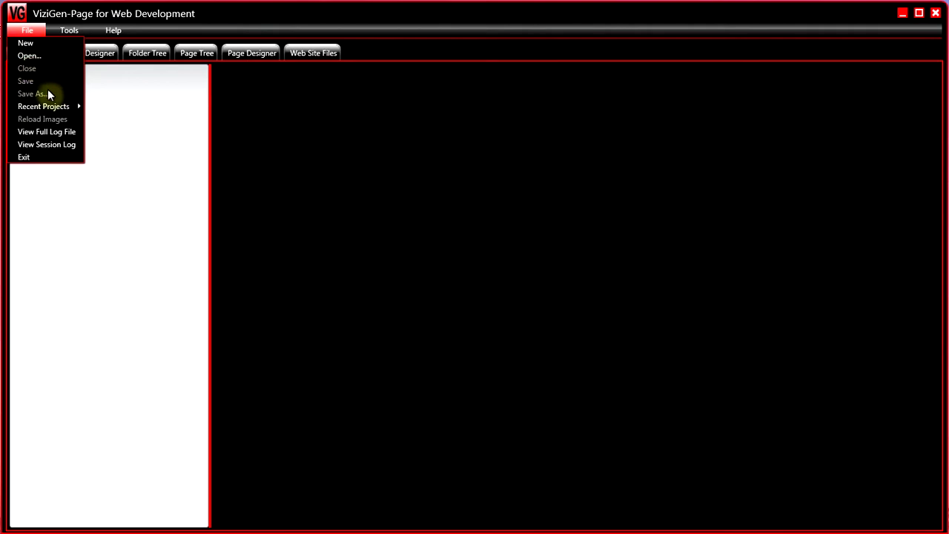
left_click(38, 60)
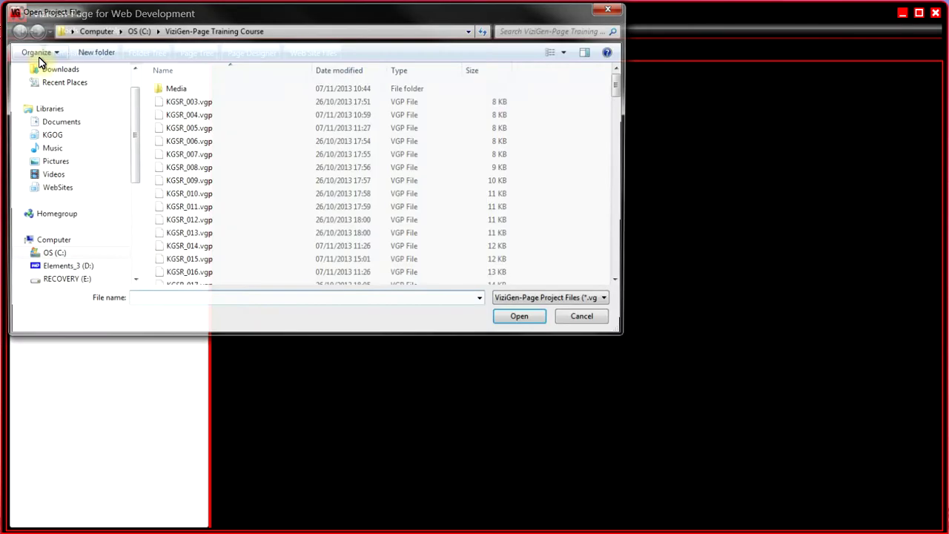
left_click_drag(621, 103, 621, 194)
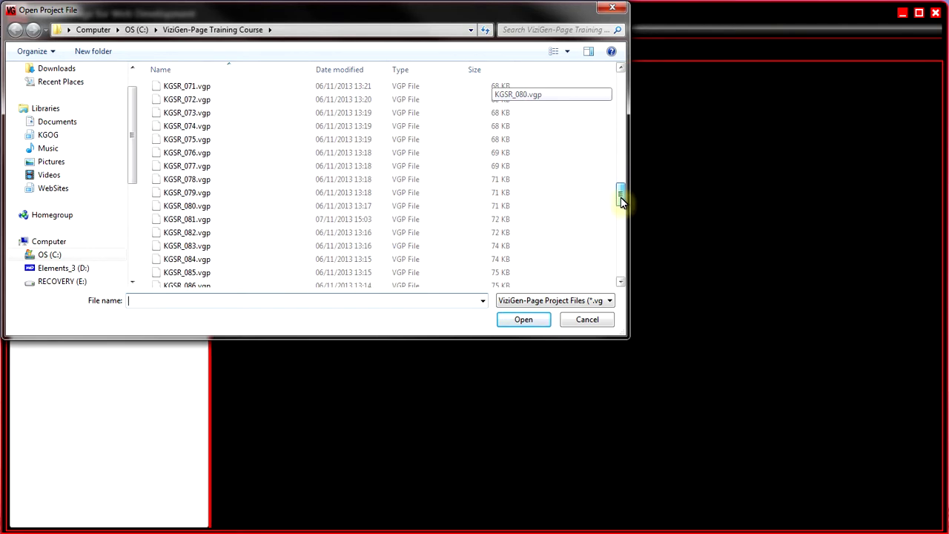
double_click(201, 220)
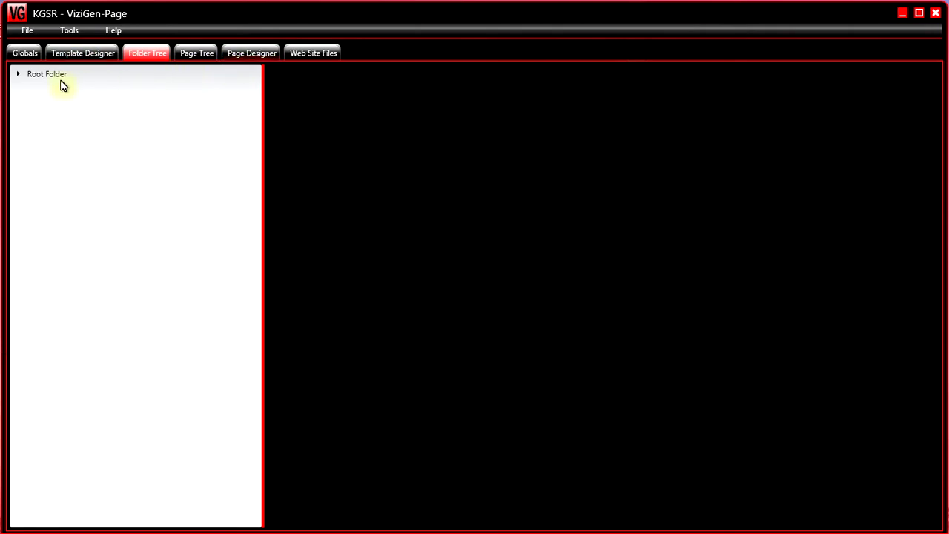
Select the Archaeology page in the Pages folder of the folder tree and display it in the Page Designer
left_click(18, 76)
left_click(30, 103)
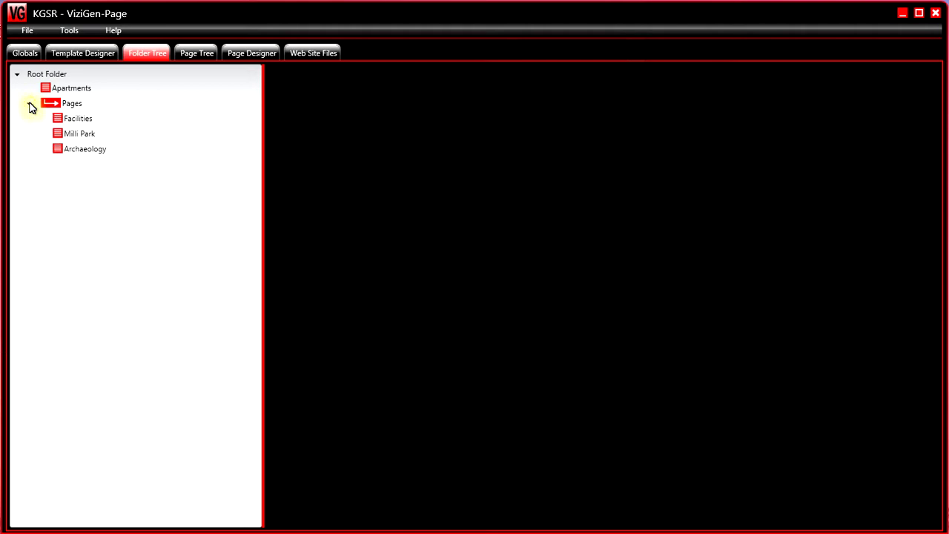
left_click(71, 153)
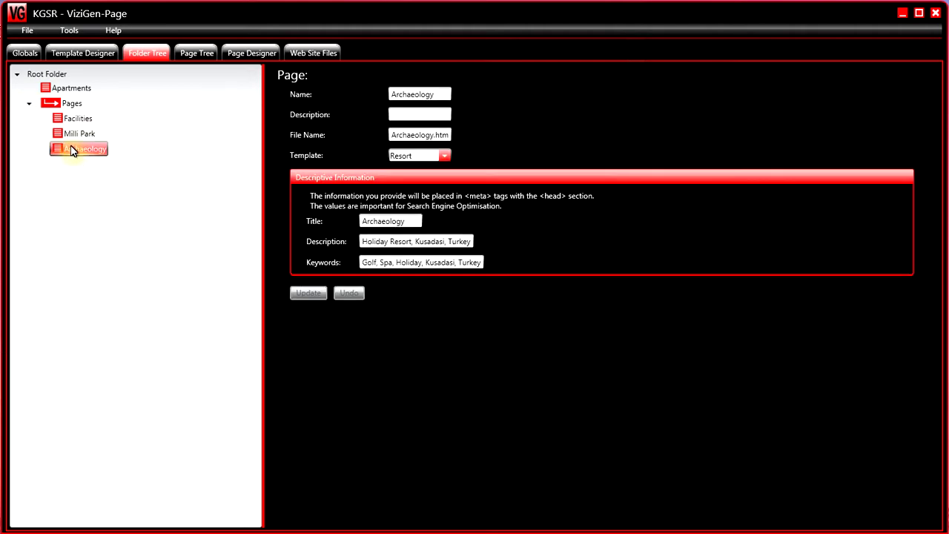
left_click(246, 58)
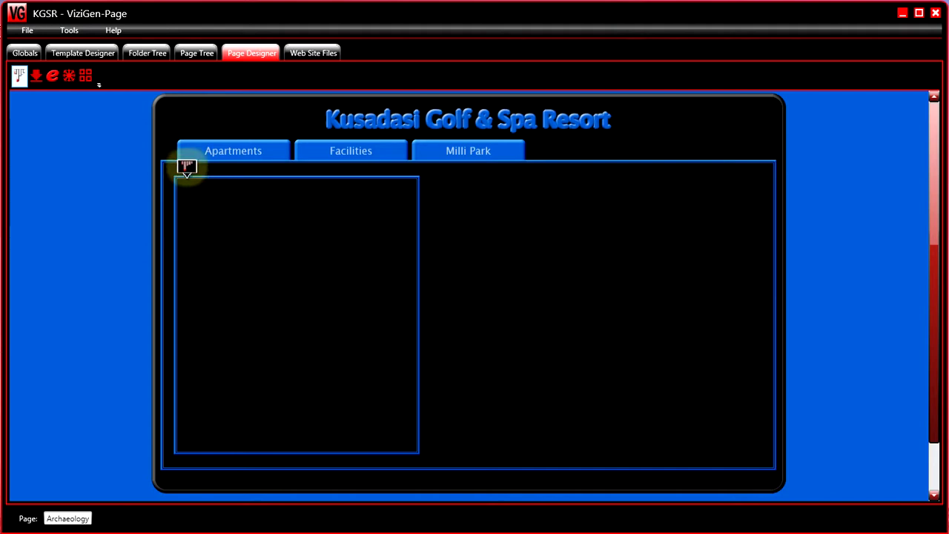
Select the Left Stack Box and move it freely to about X 51, Y 132 with the move and resize tool
left_click(35, 76)
left_click(277, 234)
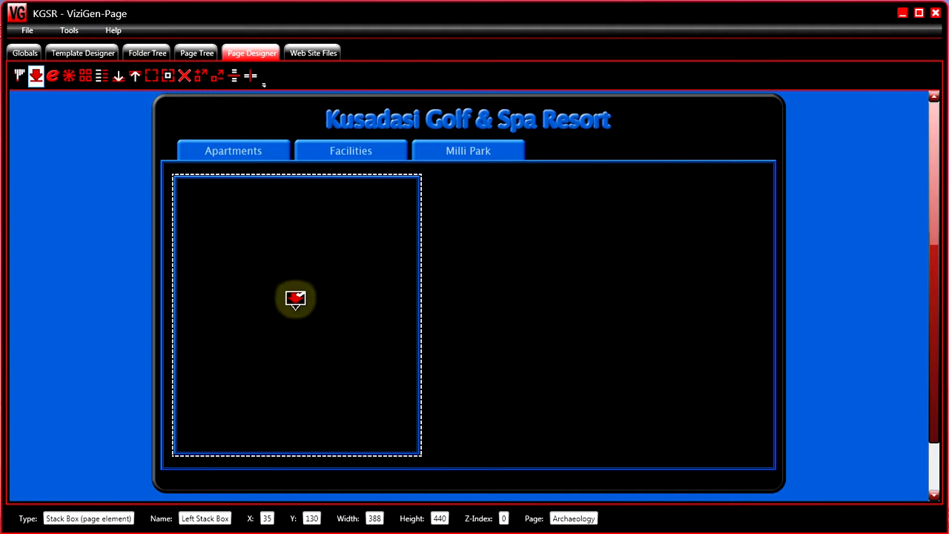
left_click(69, 76)
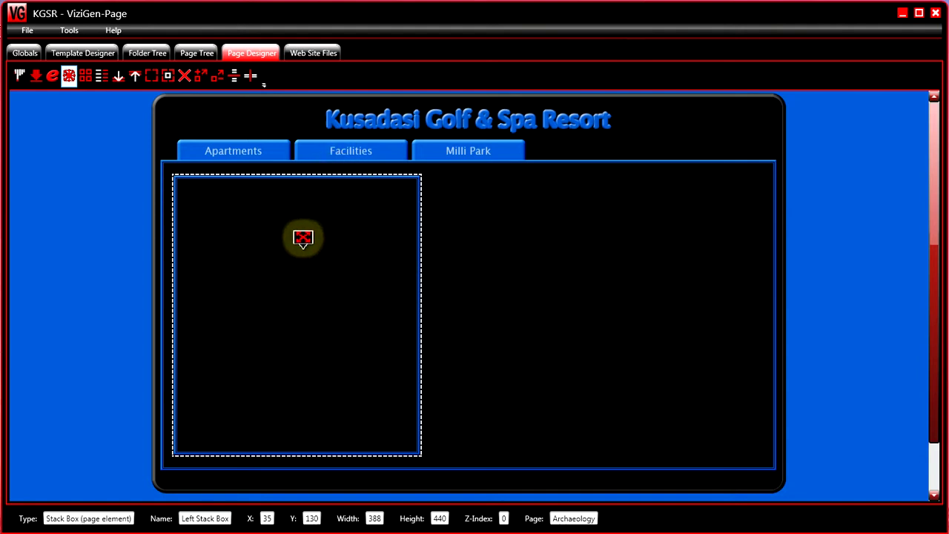
left_click_drag(302, 237, 314, 218)
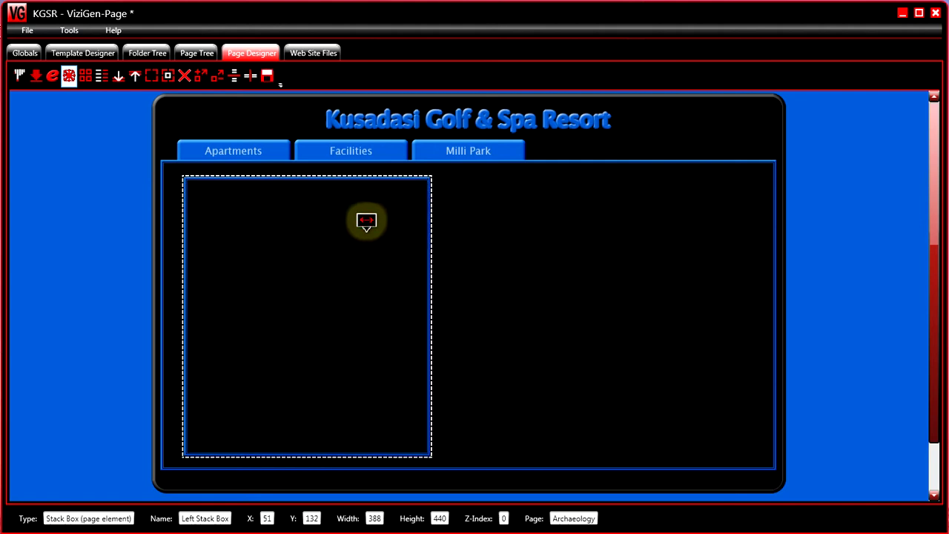
Draw a stack box about 238 wide and 257 high in the empty right part of the Archaeology Column Box, with the Blue Border Box effect
left_click(449, 235)
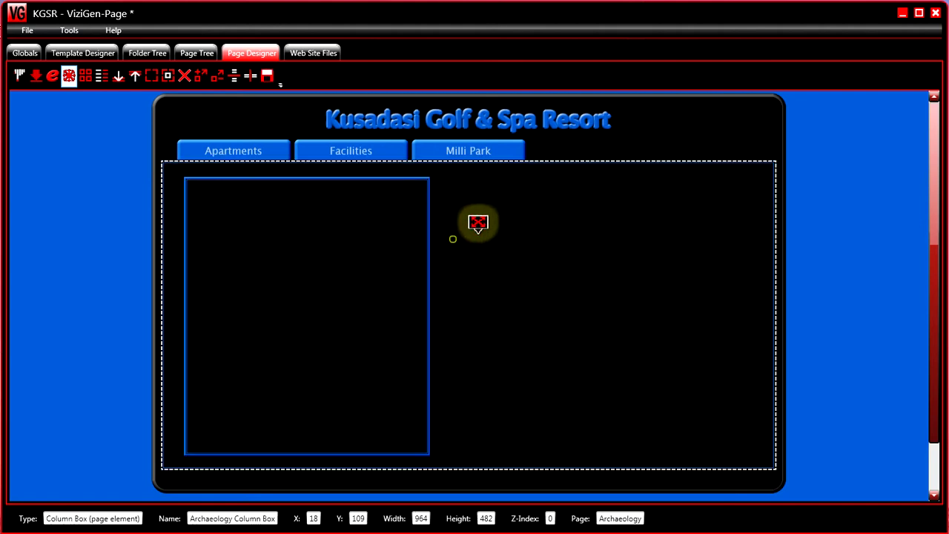
left_click(149, 77)
left_click_drag(527, 218, 680, 383)
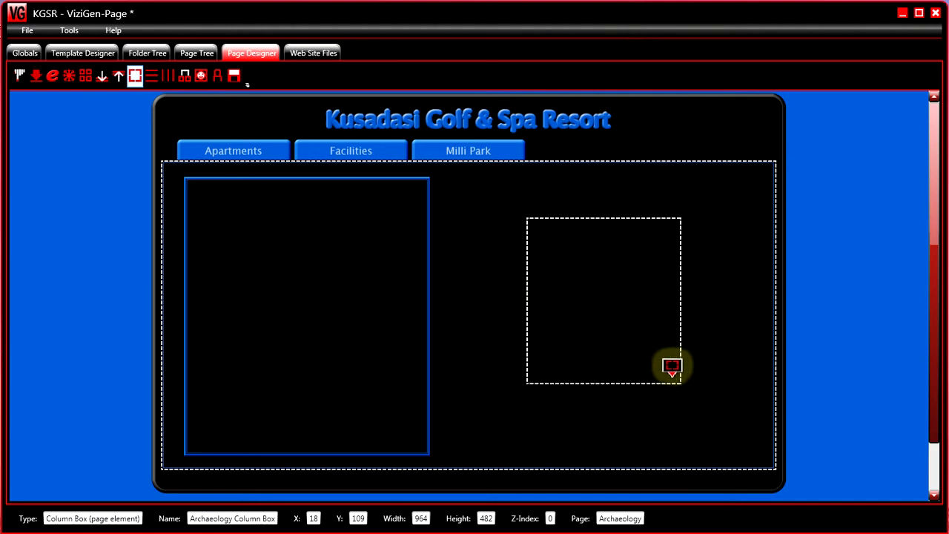
left_click(152, 76)
left_click(540, 272)
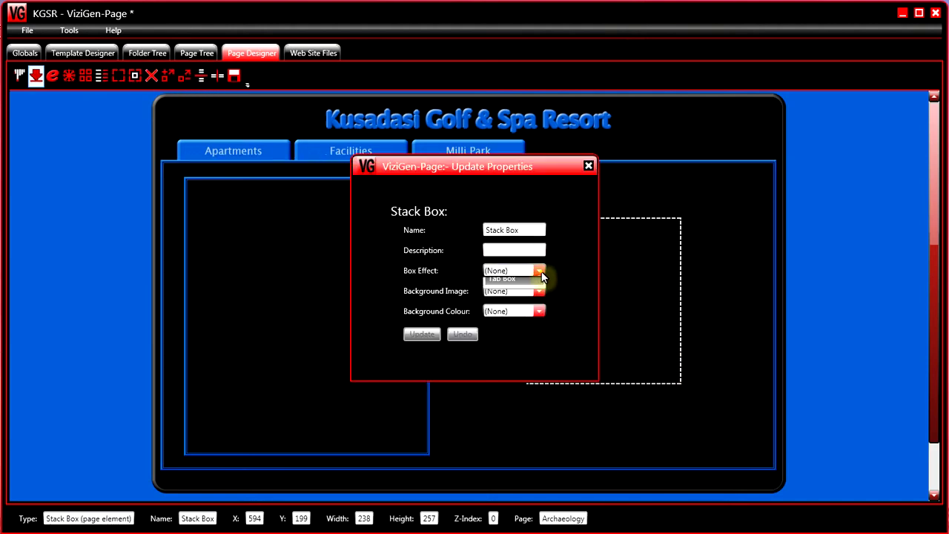
left_click(514, 319)
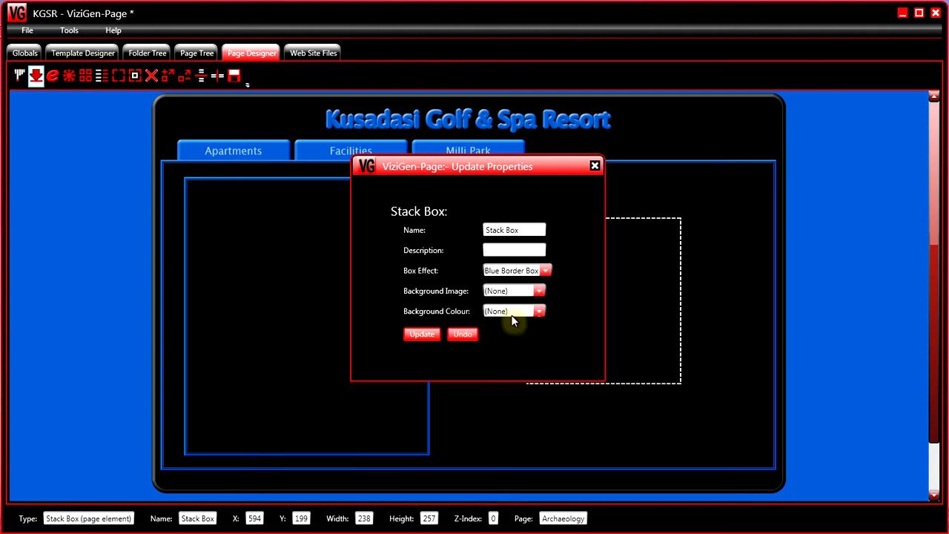
left_click(428, 334)
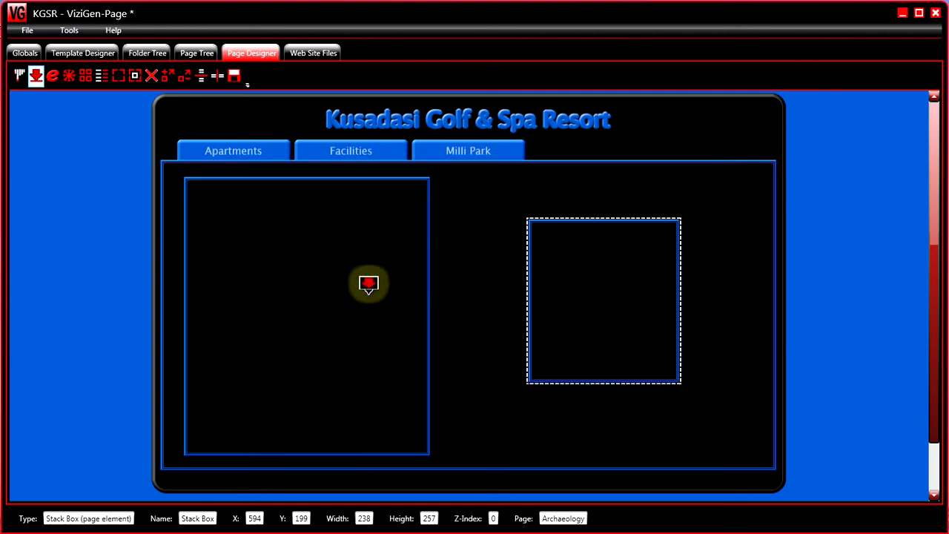
Reselect the Left Stack Box and move it freely to about X 48, Y 129
left_click(270, 222)
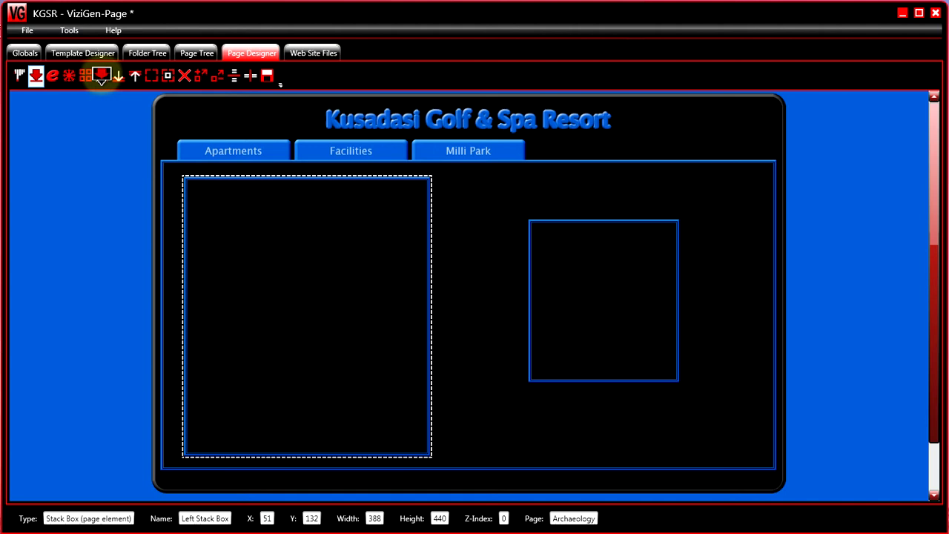
left_click(72, 78)
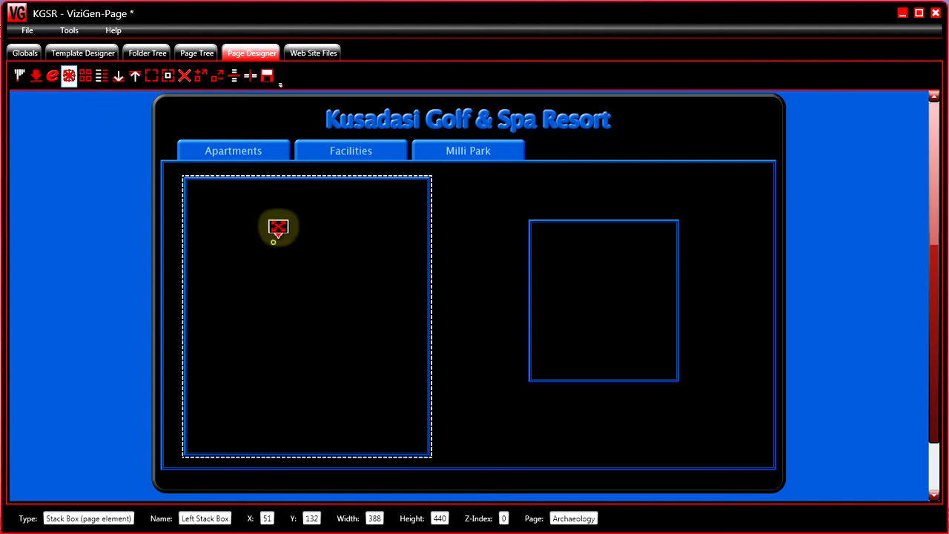
left_click_drag(326, 232, 399, 236)
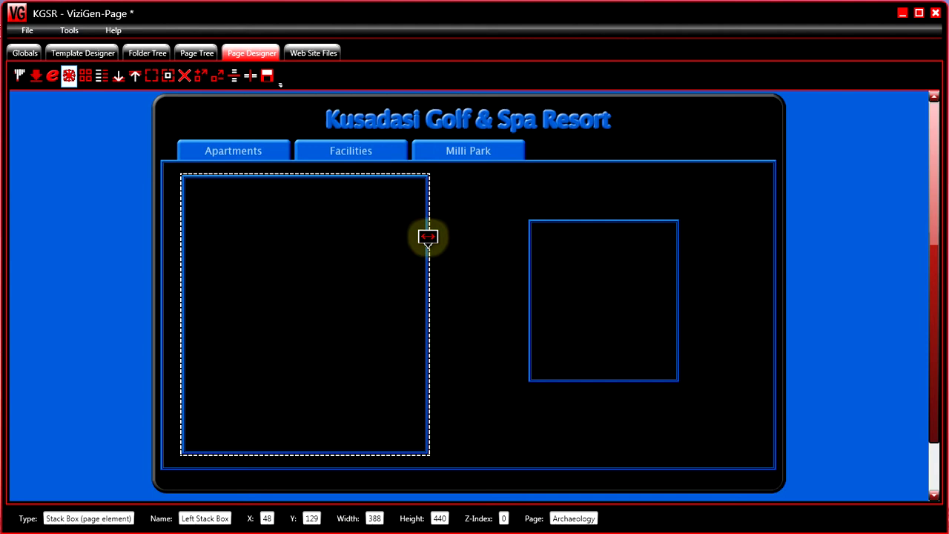
Resize the Left Stack Box by its right and top edges to about 414 wide and 381 high
mouse_move(427, 237)
left_mouse_down()
mouse_move(362, 235)
mouse_move(443, 243)
left_mouse_up()
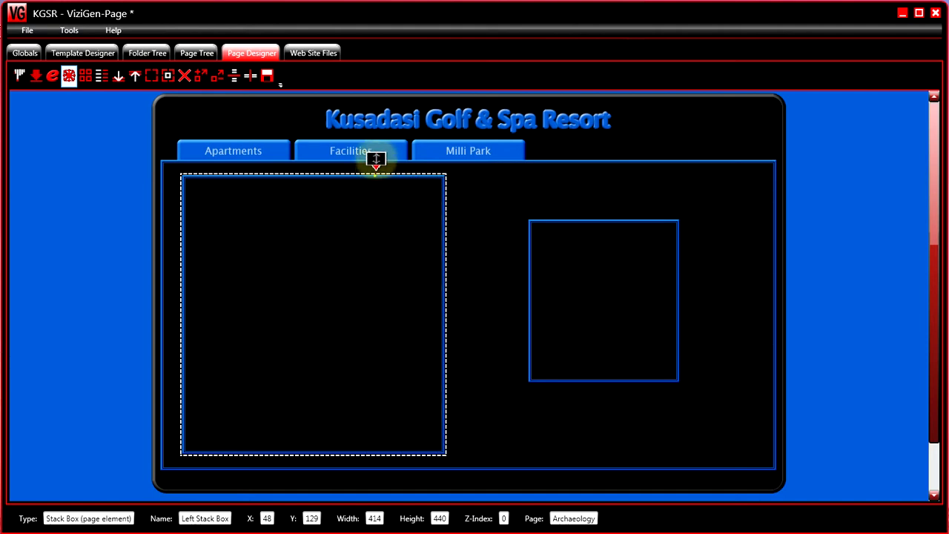
left_click_drag(375, 176, 373, 197)
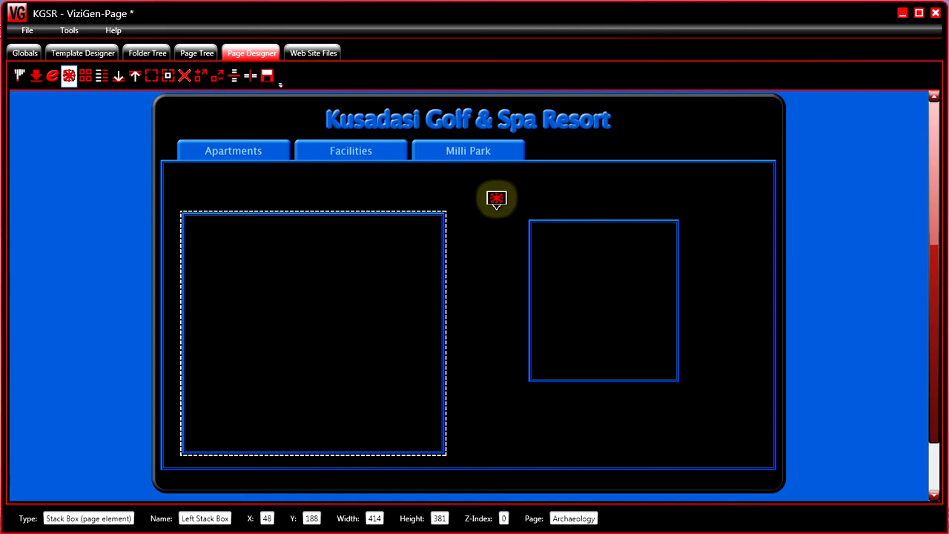
Nudge the Left Stack Box upward in small increments to about Y 154
key("Up")
key("Up")
key("Up")
key("Up")
key("Up")
key("Up")
key("Up")
key("Up")
key("Up")
key("Up")
key("Up")
key("Up")
key("Up")
key("Up")
key("Up")
key("Up")
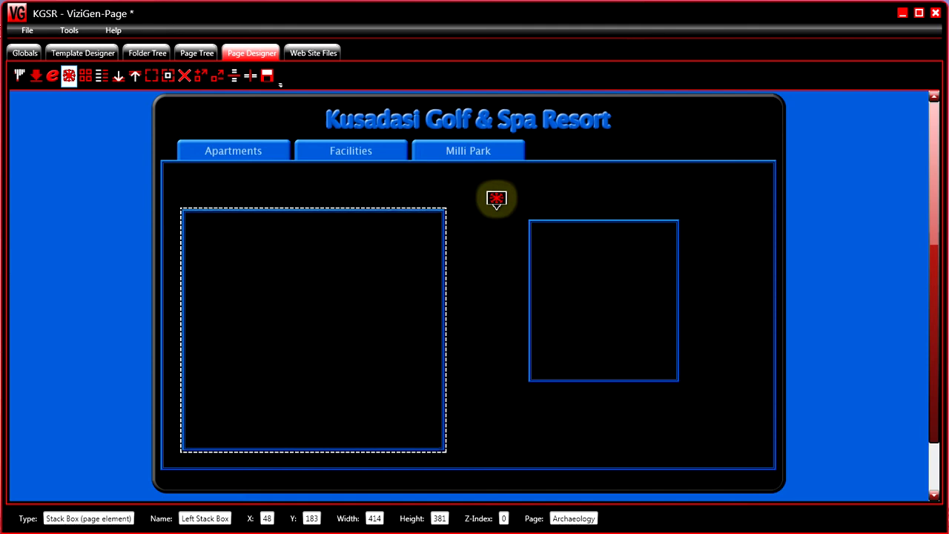
key("Up")
key("Up")
key("Up")
key("Up")
key("Up")
key("Up")
key("Up")
key("Up")
key("Up")
key("Up")
key("Up")
key("Up")
key("Up")
key("Up")
key("Up")
key("Up")
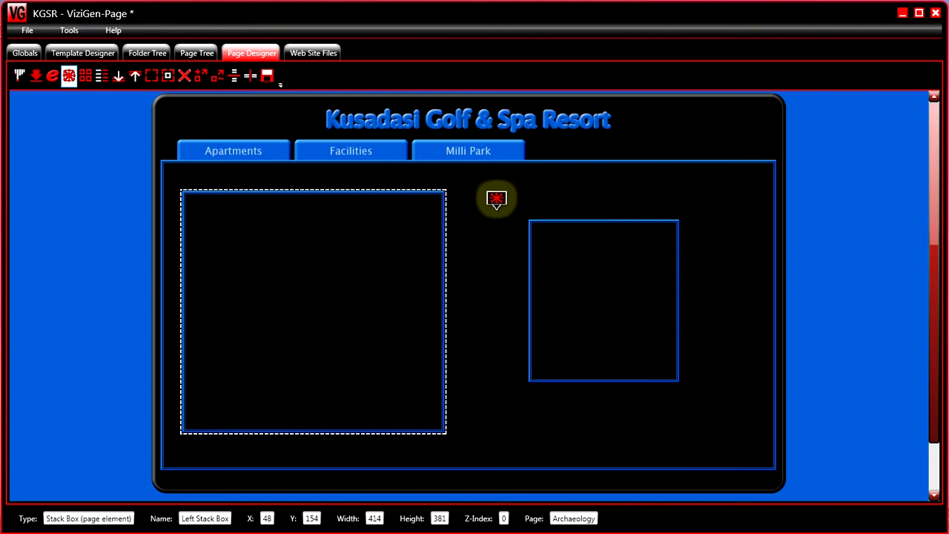
Nudge the Left Stack Box downward in small increments to about Y 164
key("Down")
key("Down")
key("Down")
key("Down")
key("Down")
key("Down")
key("Down")
key("Down")
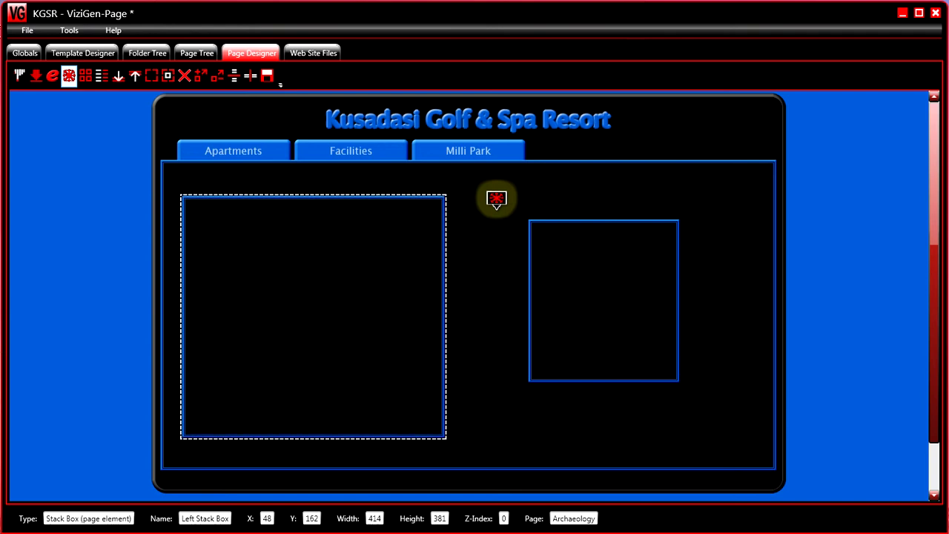
Nudge the Left Stack Box right to about X 71 and back left to X 48
key("Right")
key("Right")
key("Right")
key("Right")
key("Right")
key("Right")
key("Right")
key("Right")
key("Right")
key("Right")
key("Right")
key("Right")
key("Right")
key("Right")
key("Right")
key("Right")
key("Right")
key("Right")
key("Right")
key("Right")
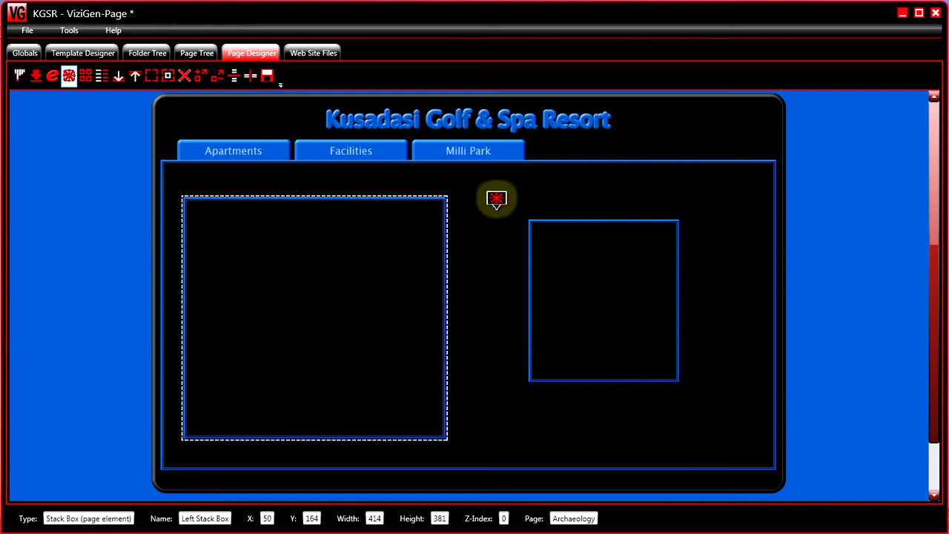
key("Left")
key("Left")
key("Left")
key("Left")
key("Left")
key("Left")
key("Left")
key("Left")
key("Left")
key("Left")
key("Left")
key("Left")
key("Left")
key("Left")
key("Left")
key("Left")
key("Left")
key("Left")
key("Left")
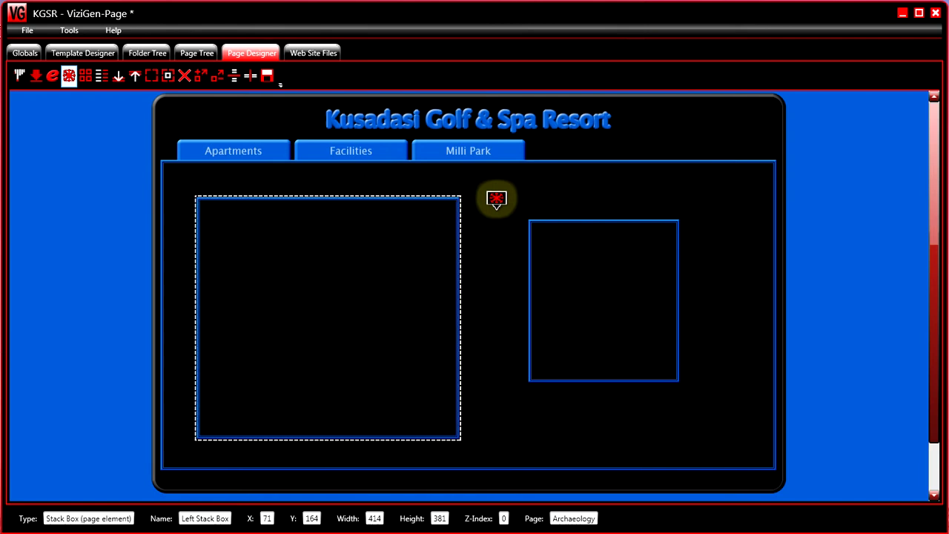
key("Left")
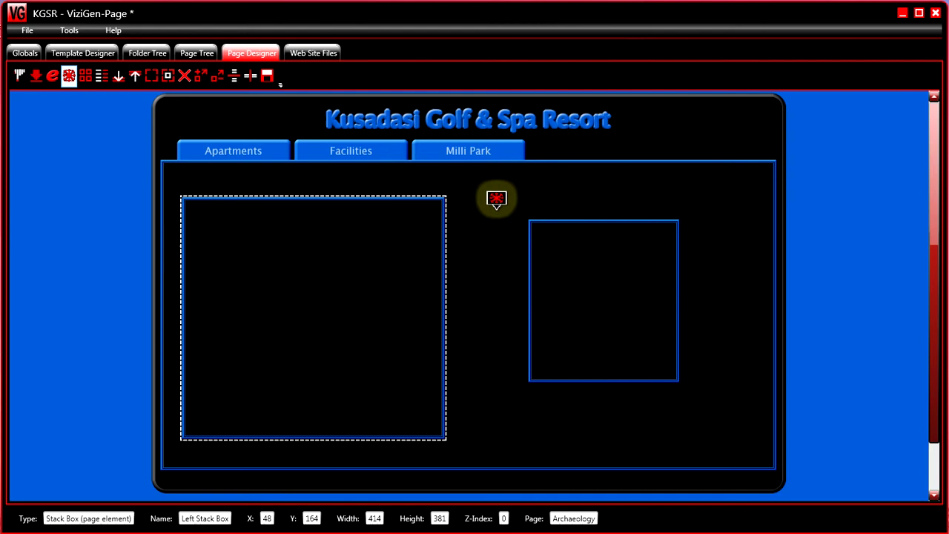
Widen the Left Stack Box in small increments to a width of about 434
key("shift+Right")
key("shift+Right")
key("shift+Right")
key("shift+Right")
key("shift+Right")
key("shift+Right")
key("shift+Right")
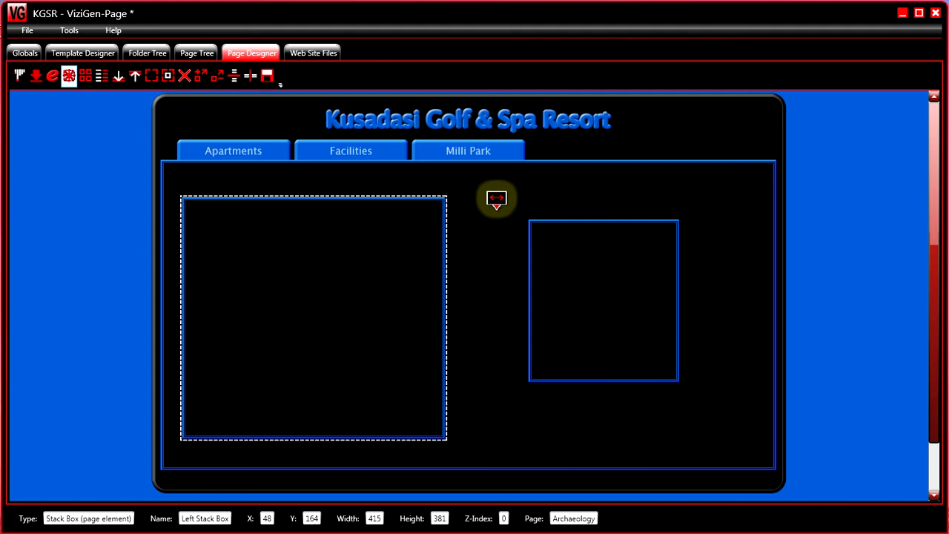
key("shift+Right")
key("shift+Right")
key("shift+Right")
key("shift+Right")
key("shift+Right")
key("shift+Right")
key("shift+Right")
key("shift+Right")
key("shift+Right")
key("shift+Right")
key("shift+Right")
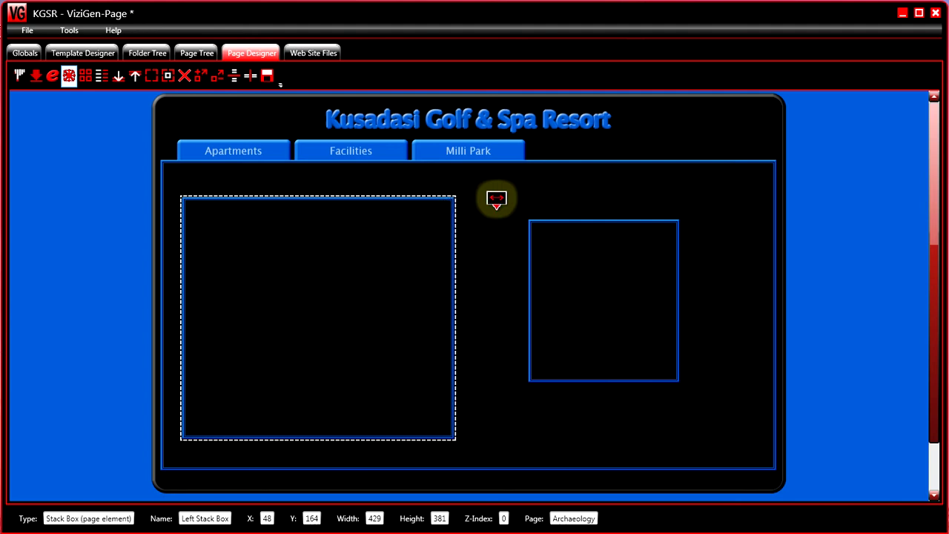
key("shift+Right")
key("shift+Right")
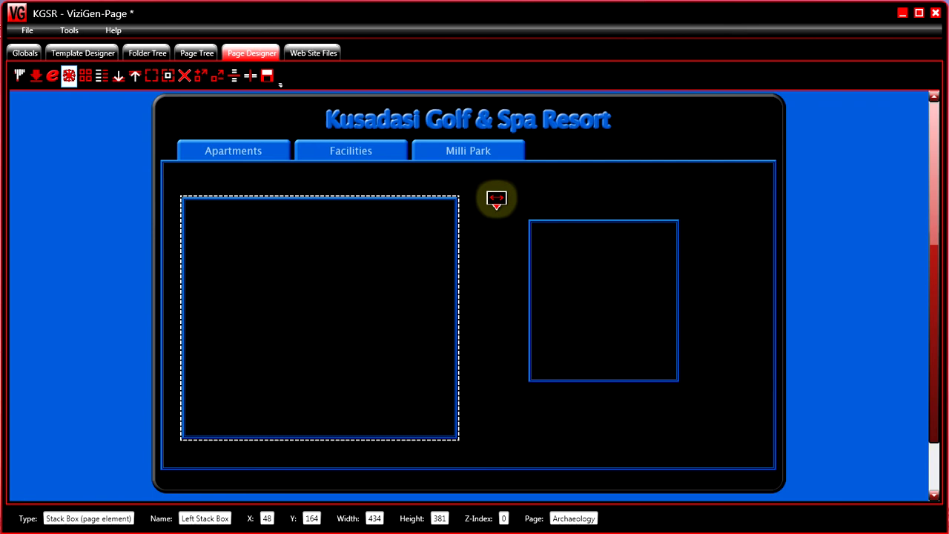
Narrow the Left Stack Box in small increments to a width of 418
key("shift+Left")
key("shift+Left")
key("shift+Left")
key("shift+Left")
key("shift+Left")
key("shift+Left")
key("shift+Left")
key("shift+Left")
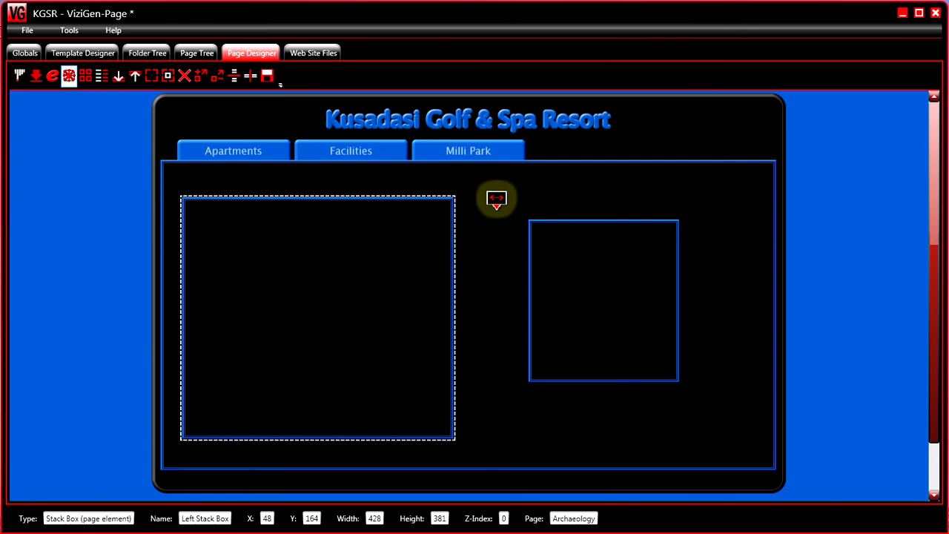
key("shift+Left")
key("shift+Left")
key("shift+Left")
key("shift+Left")
key("shift+Left")
key("shift+Left")
key("shift+Left")
key("shift+Left")
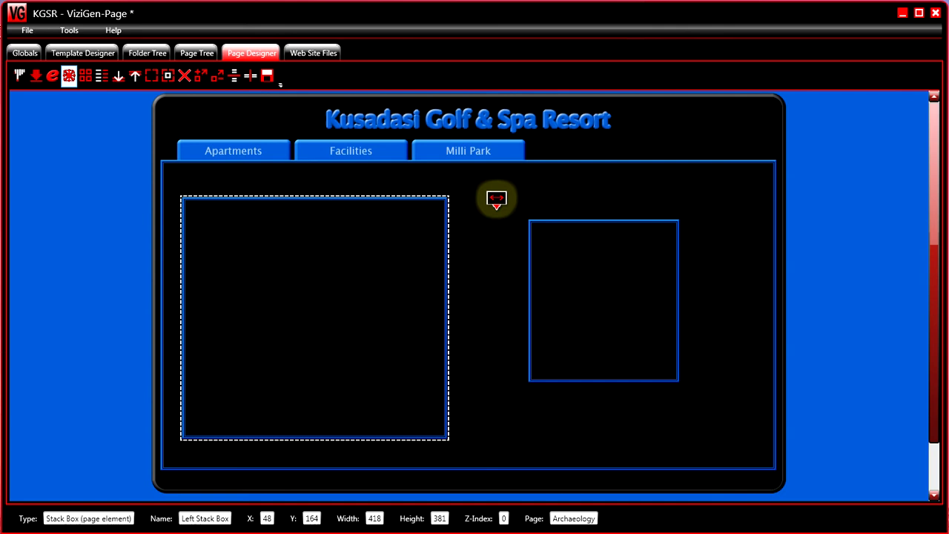
Increase the height of the Left Stack Box in small increments to about 395
key("shift+Down")
key("shift+Down")
key("shift+Down")
key("shift+Down")
key("shift+Down")
key("shift+Down")
key("shift+Down")
key("shift+Down")
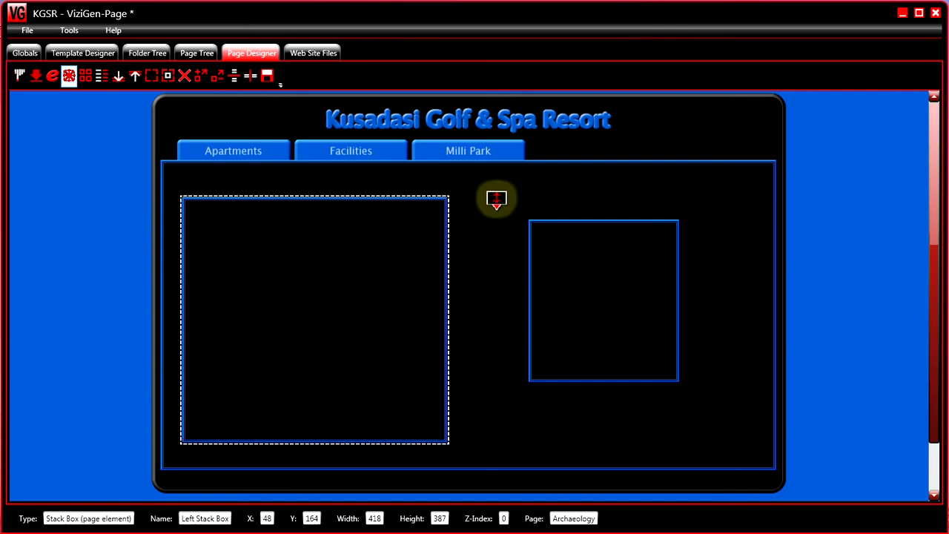
key("shift+Down")
key("shift+Down")
key("shift+Down")
key("shift+Down")
key("shift+Down")
key("shift+Down")
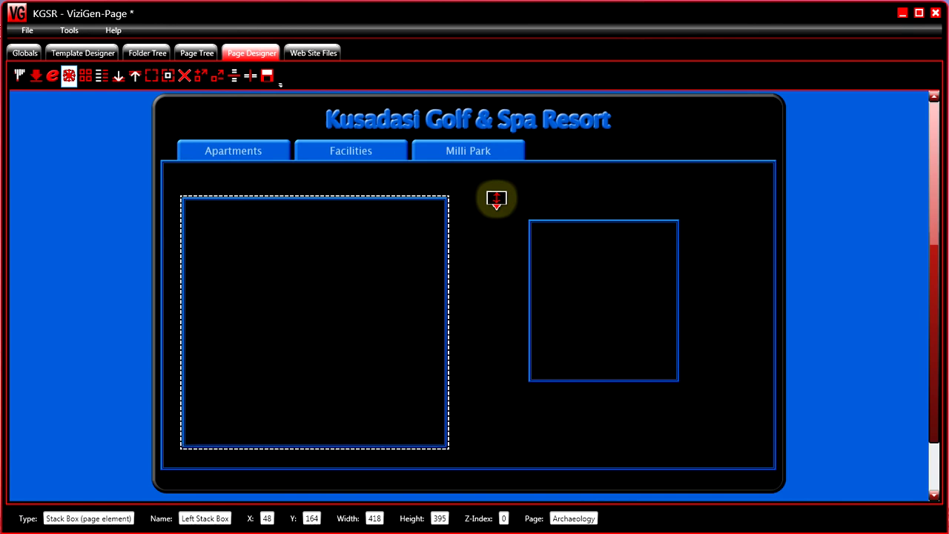
Reduce the height of the Left Stack Box in small increments to 379
key("shift+Up")
scroll(496, 198, "up", 6)
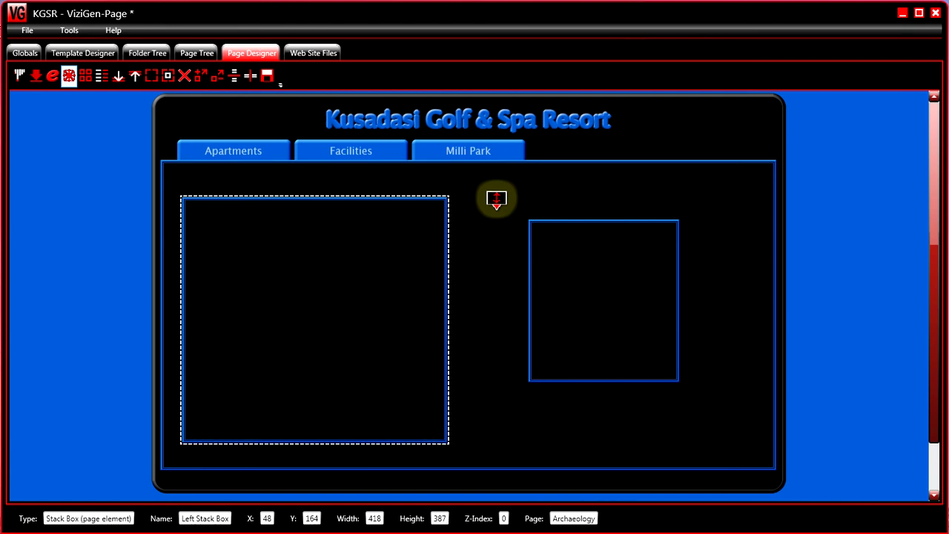
scroll(496, 199, "up", 1)
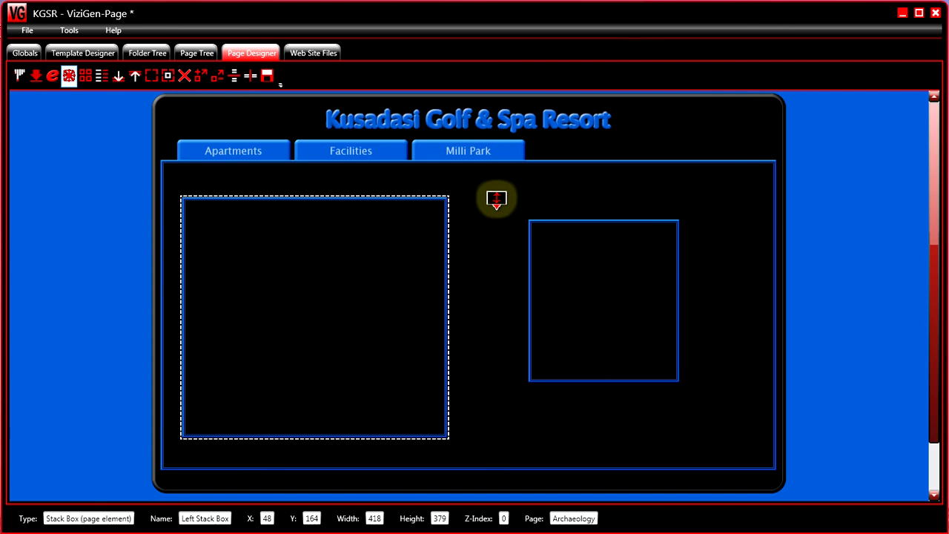